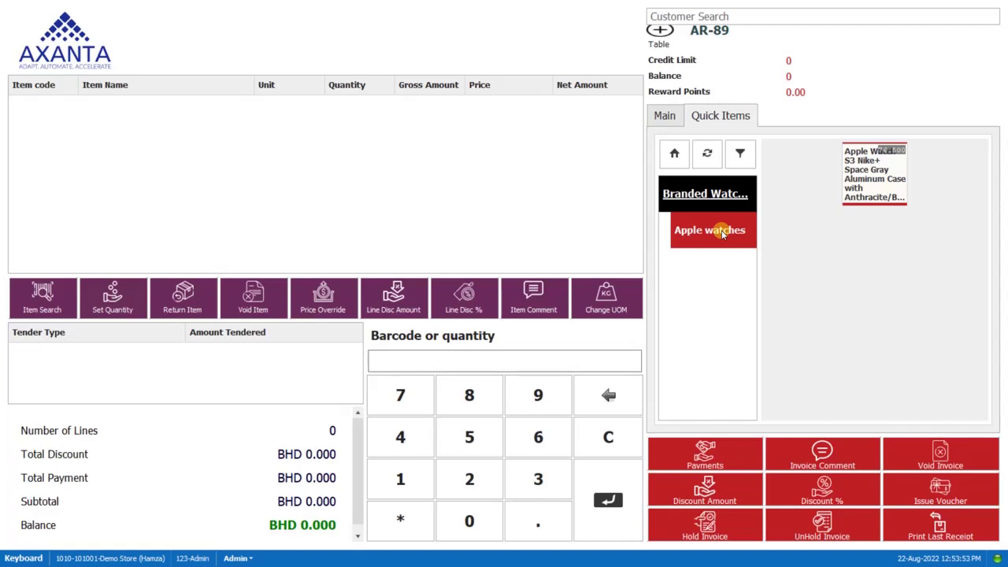
Step: Browse the Branded Watches quick items and its Apple watches subcategory, and select the Apple Watch S3 Nike+ item
left_click(718, 203)
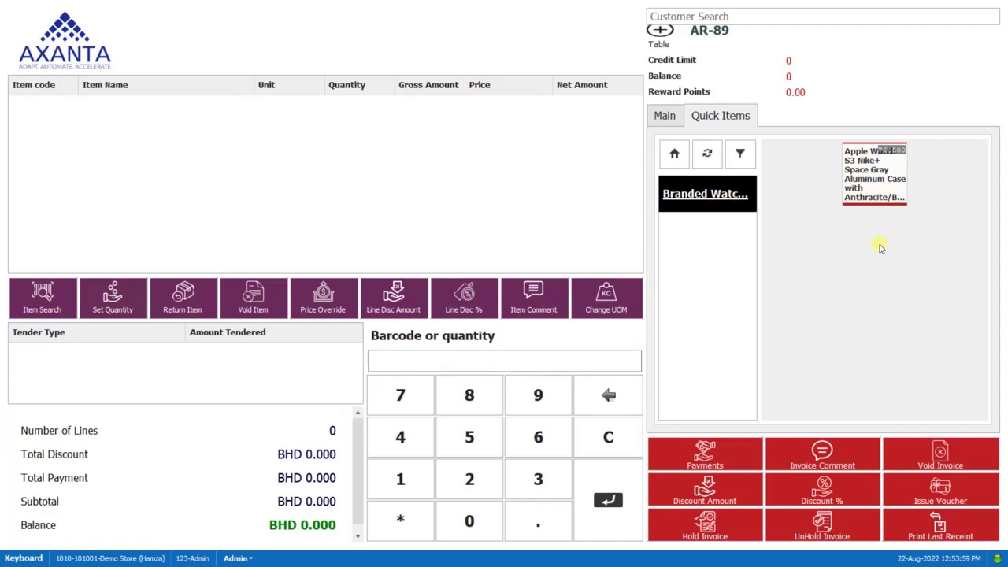
left_click(728, 204)
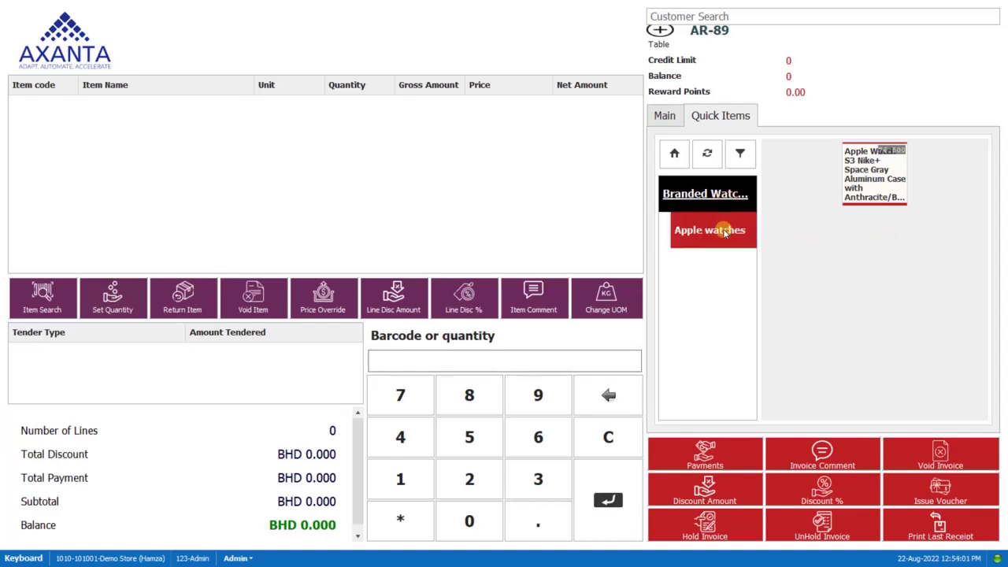
left_click(724, 229)
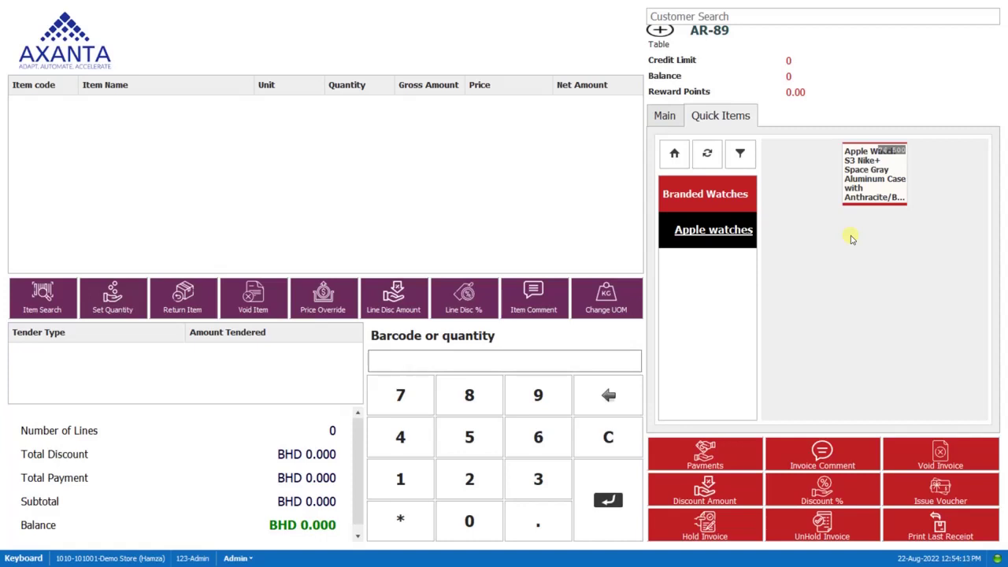
left_click(874, 187)
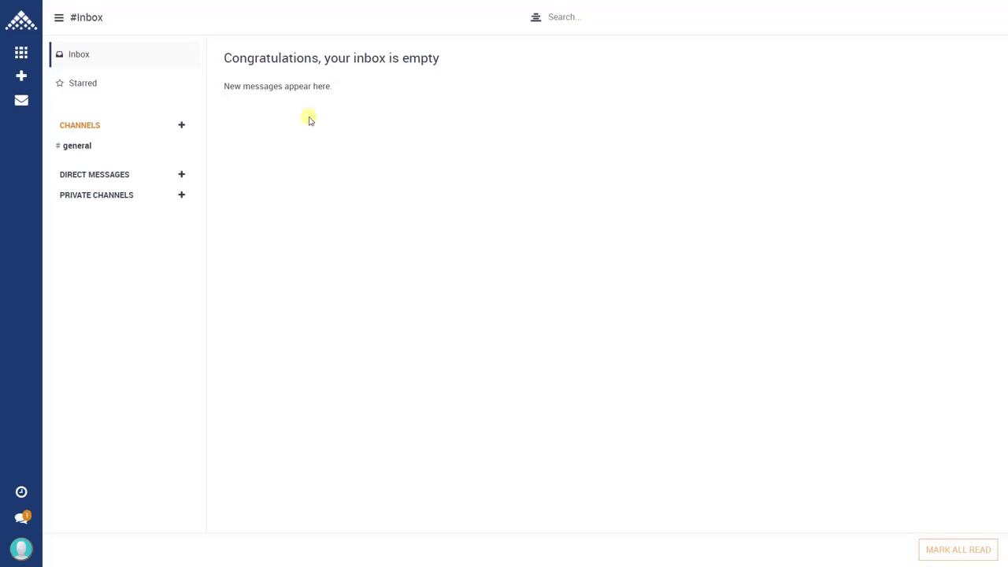
Step: Switch to the Axanta ERP back office and open the Retail module's Pos Category list
left_click(21, 51)
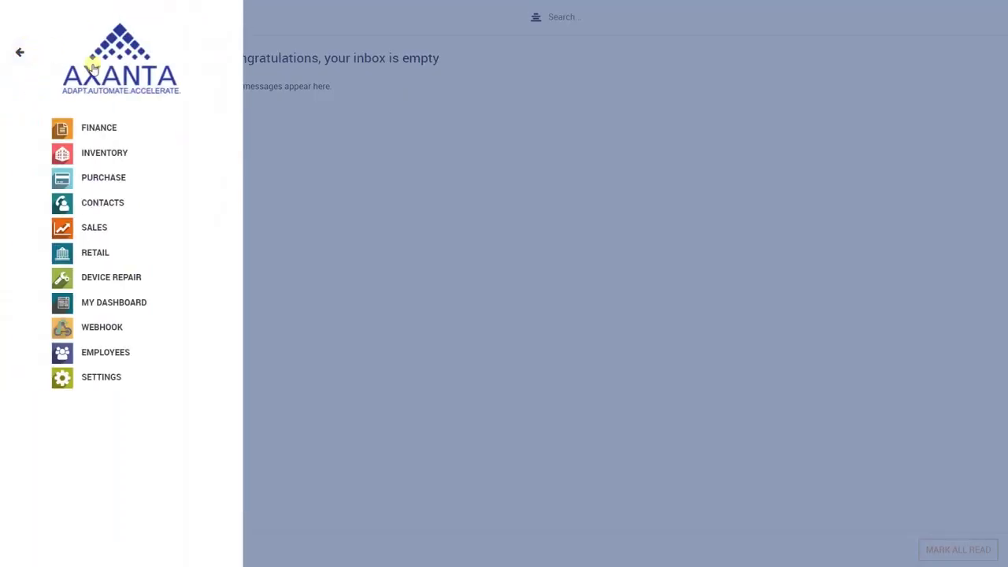
left_click(105, 254)
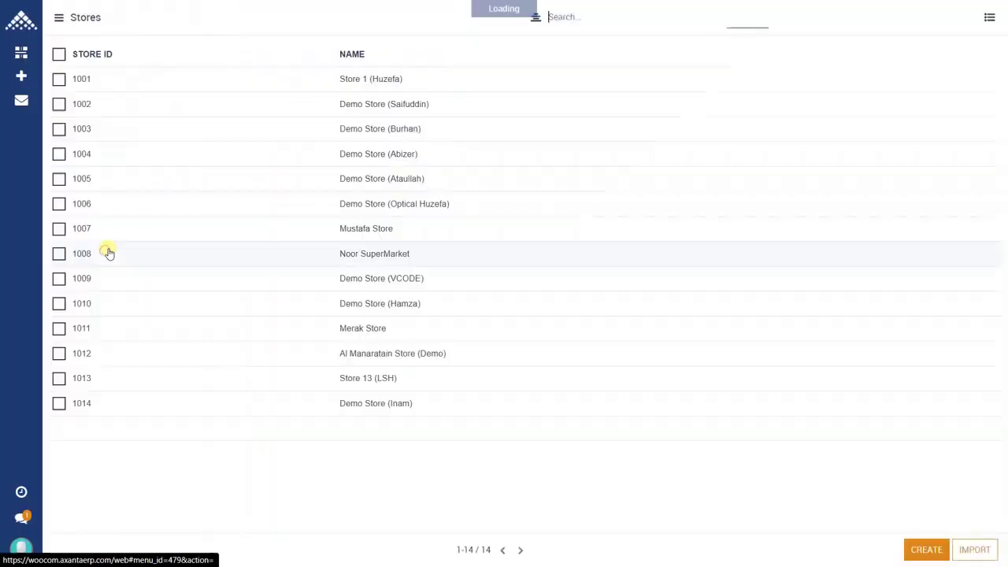
left_click(22, 76)
left_click_drag(38, 110, 102, 109)
left_click(122, 184)
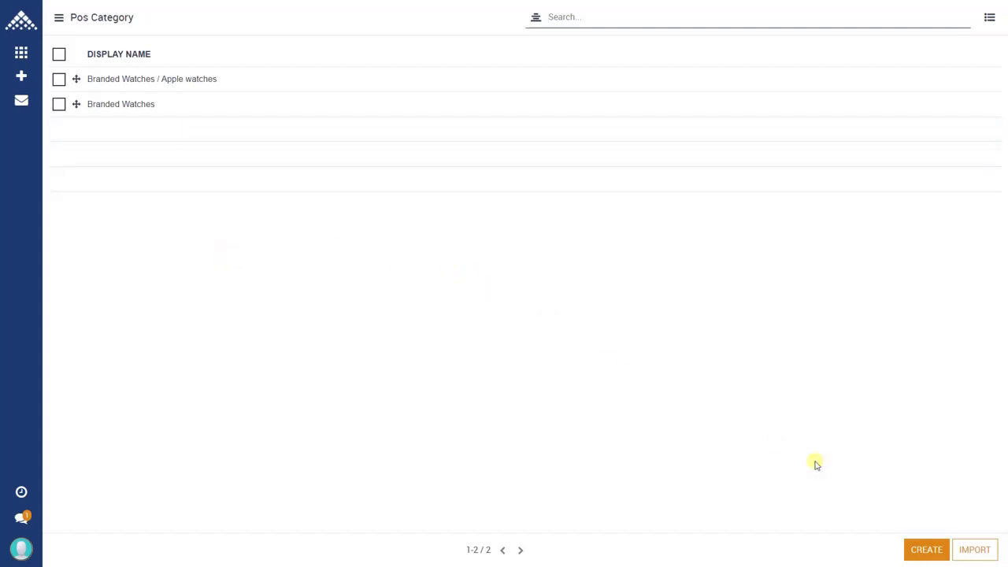
Step: Start a new POS category named Beverages, leaving its parent category empty
left_click(915, 552)
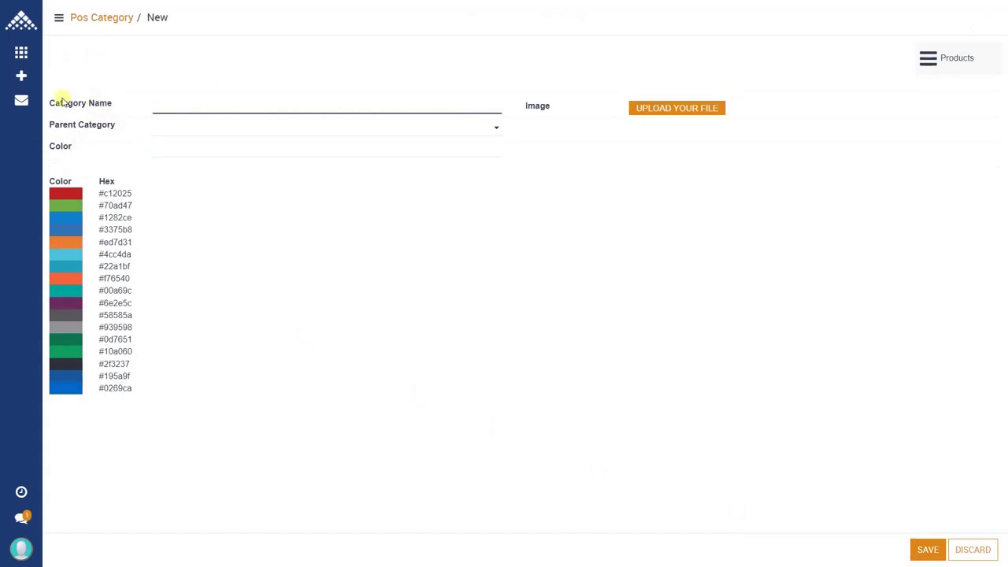
left_click_drag(61, 98, 103, 125)
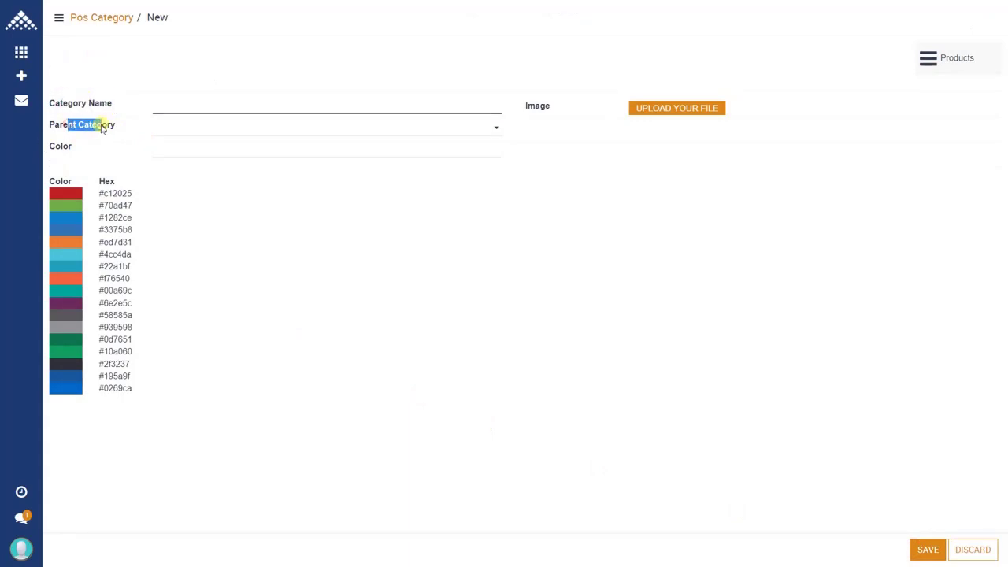
left_click(161, 108)
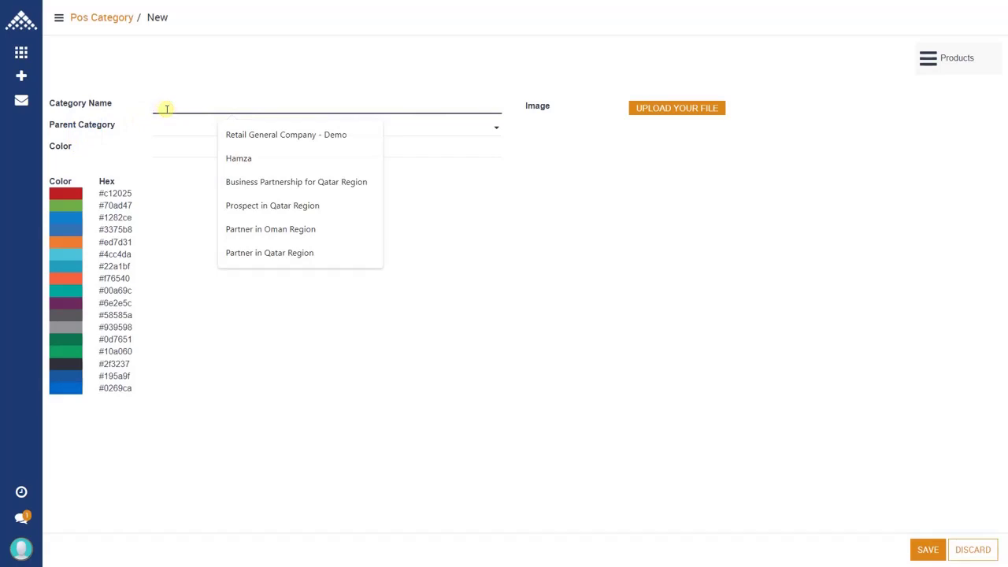
type("Bevera")
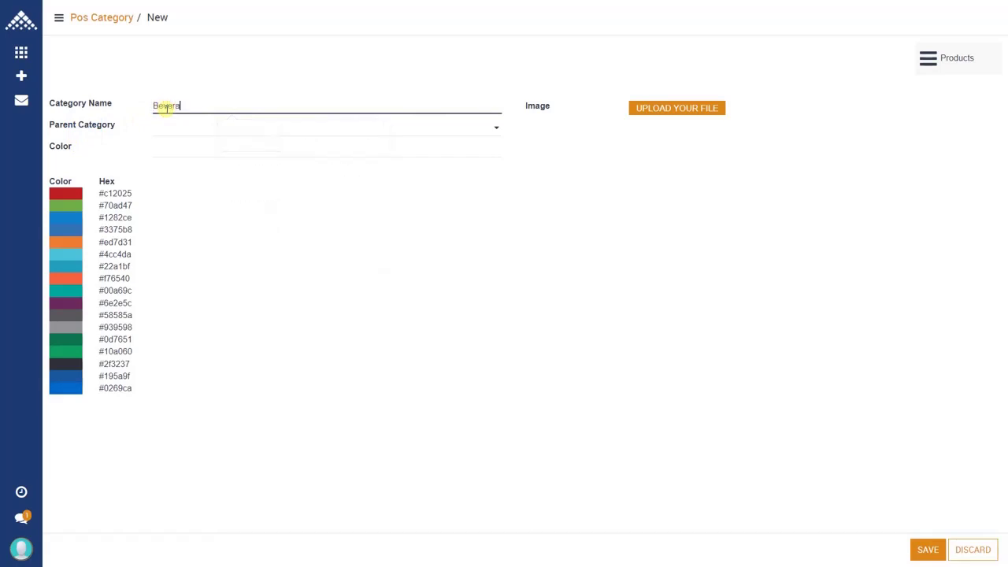
type("ges")
left_click(173, 124)
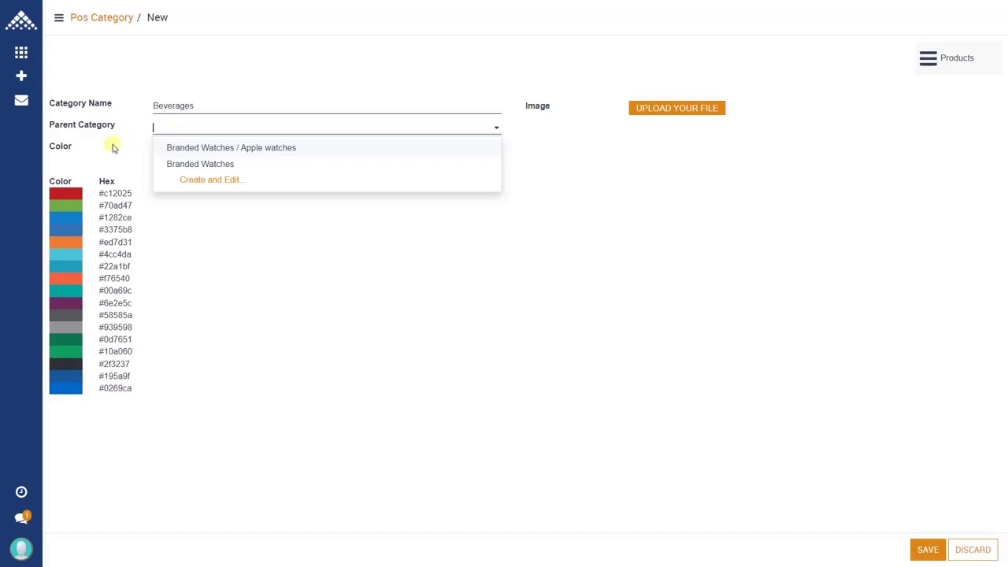
Step: Set the Beverages category's color to #22a1bf by copying the code from the hex reference list, and save the category
left_click(158, 148)
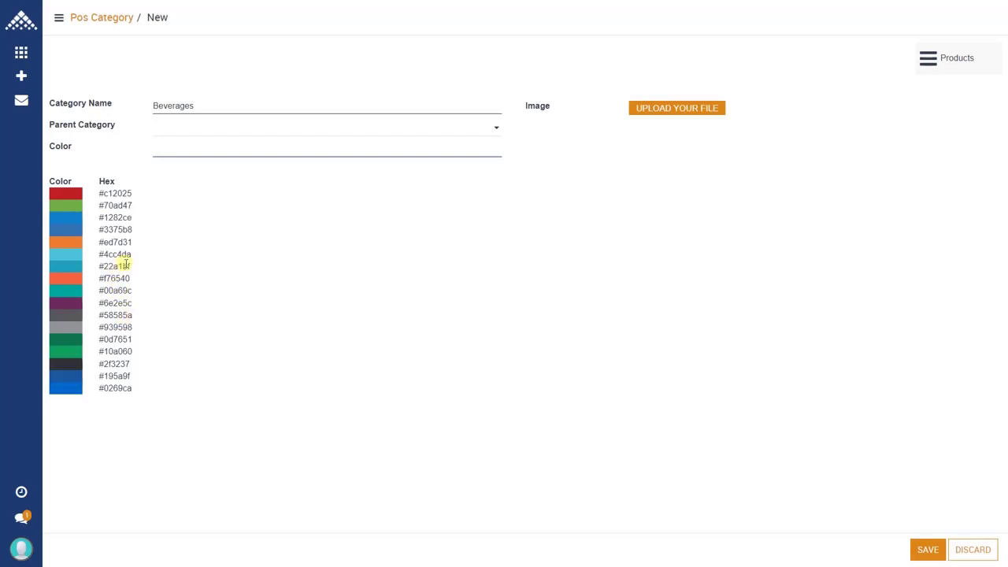
left_click_drag(140, 270, 137, 269)
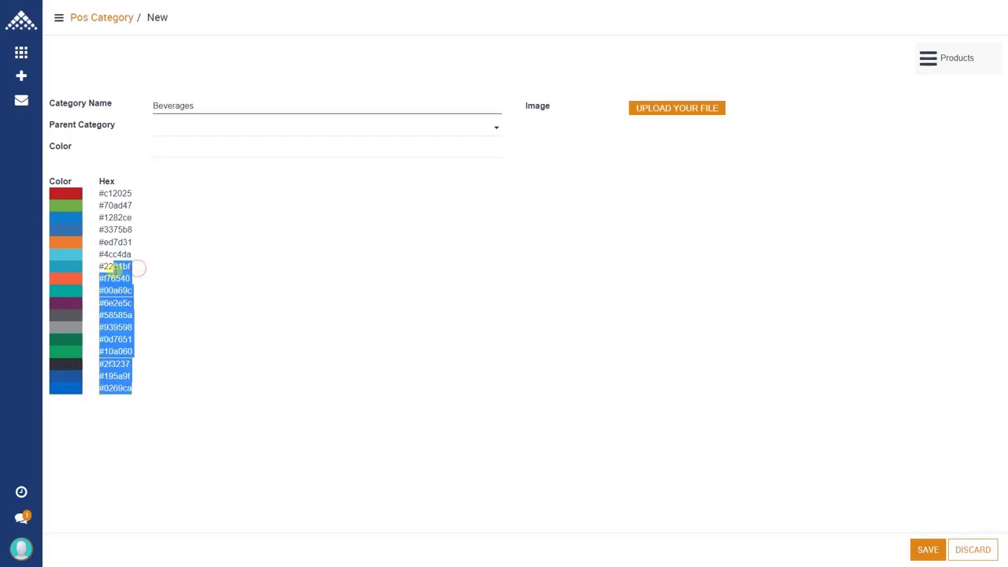
left_click(114, 267)
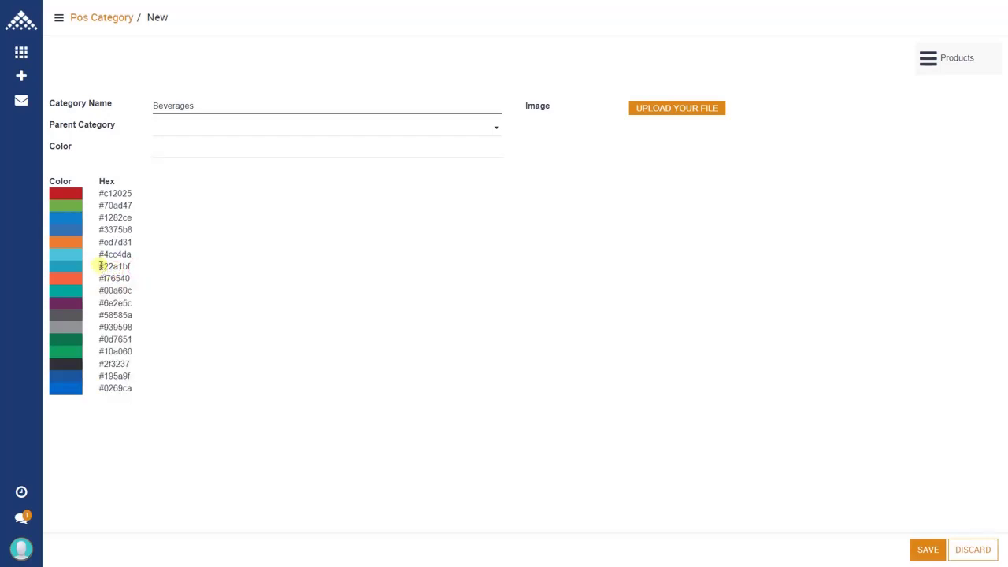
left_click_drag(100, 268, 133, 271)
key("ctrl+c")
left_click(192, 149)
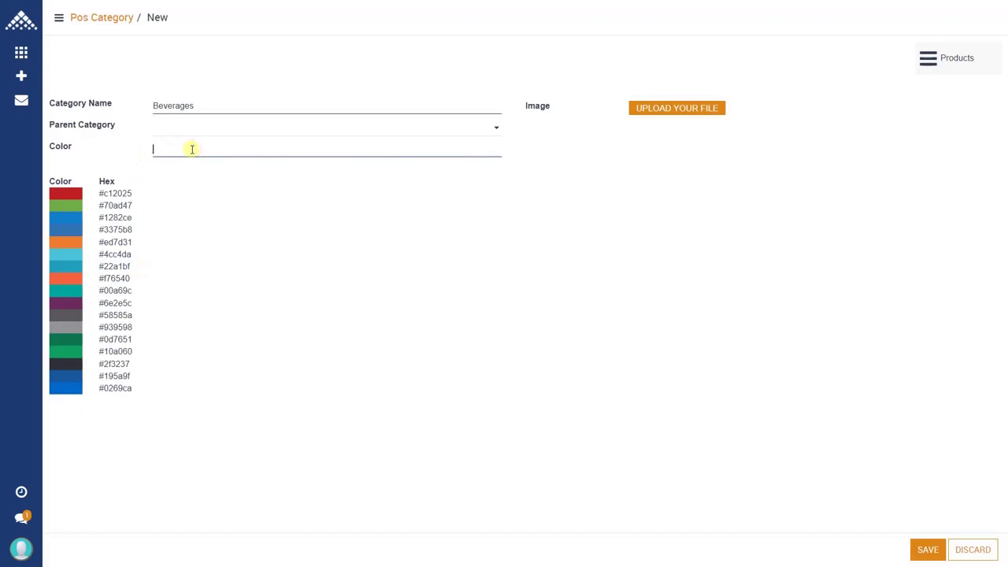
key("ctrl+v")
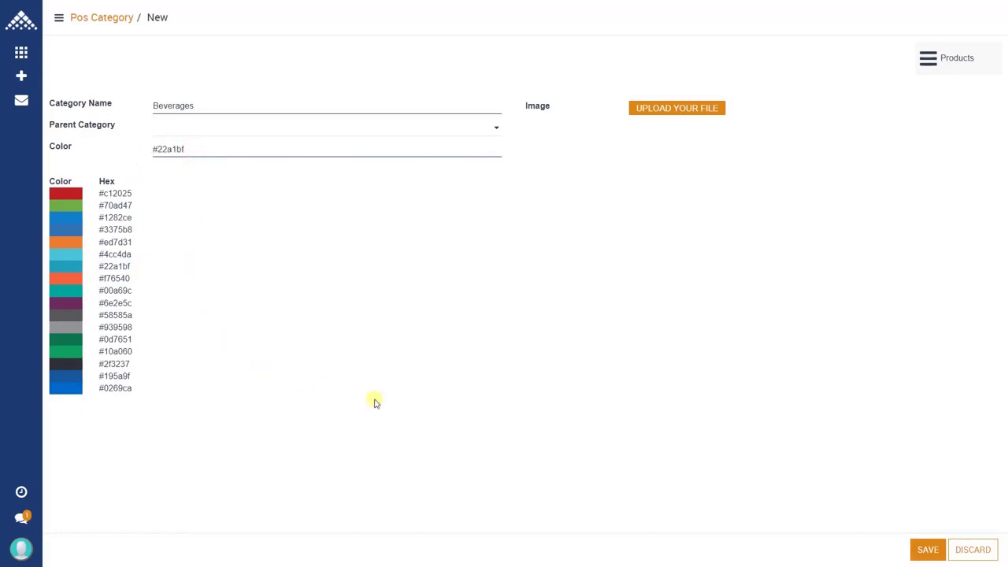
left_click(915, 550)
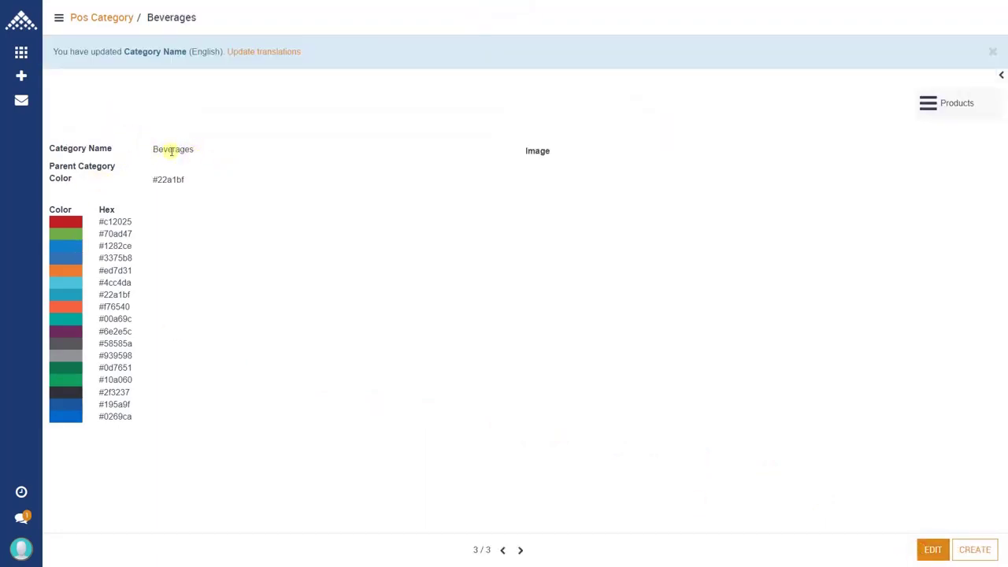
Step: Reopen the Beverages category from the category list and copy its color code #22a1bf
left_click(98, 19)
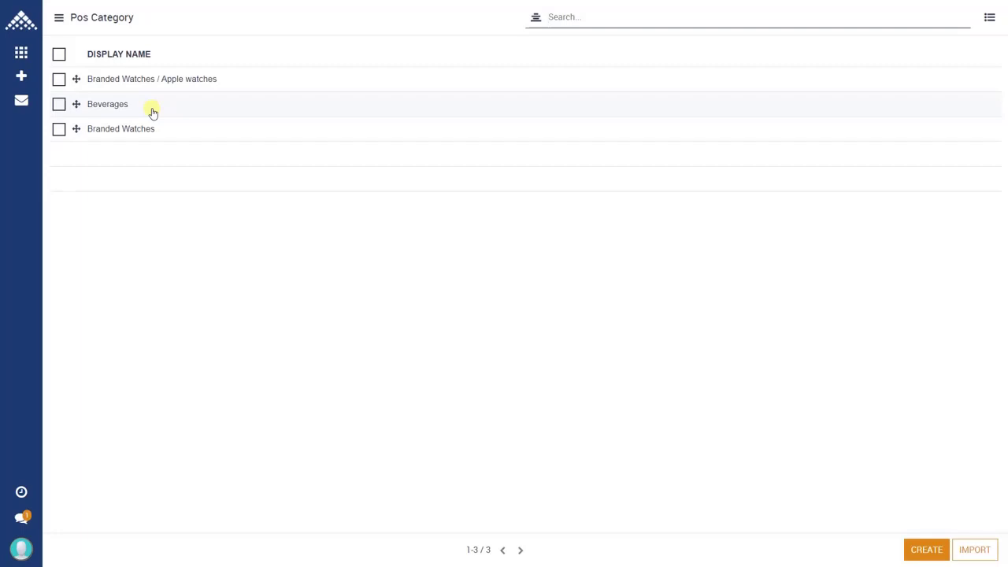
left_click(153, 112)
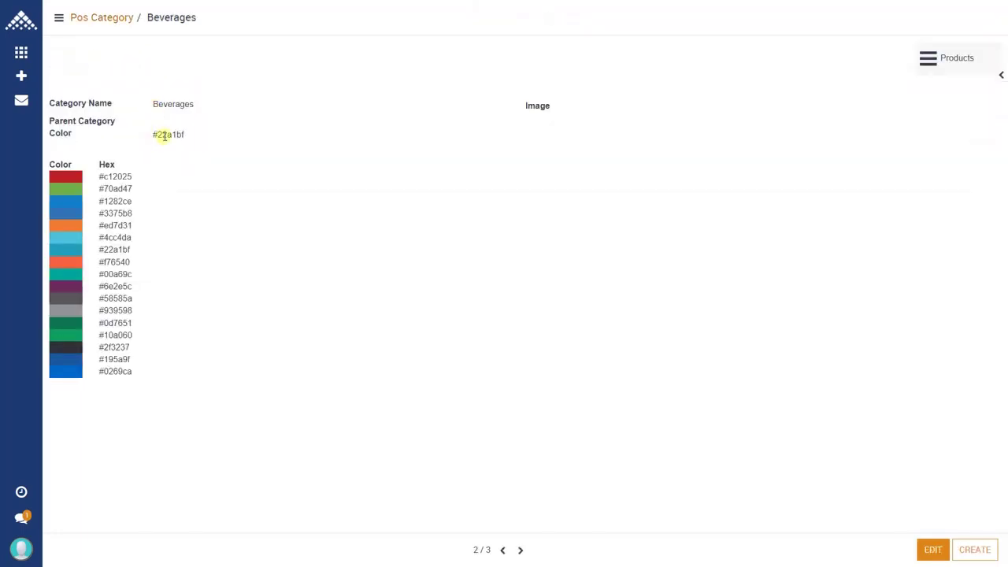
left_click_drag(191, 134, 149, 137)
key("ctrl+c")
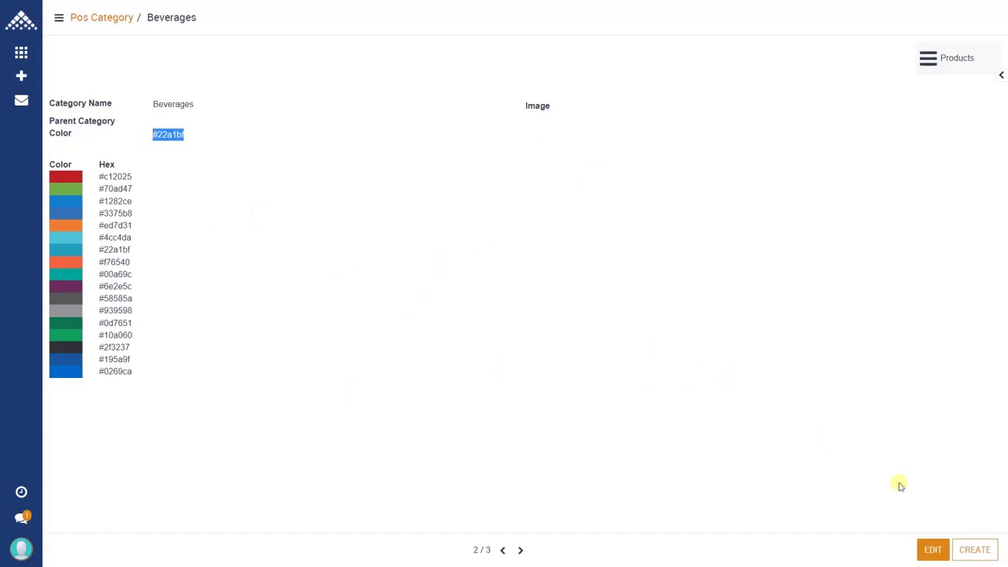
Step: Start another new POS category and name it Coffee
left_click(974, 550)
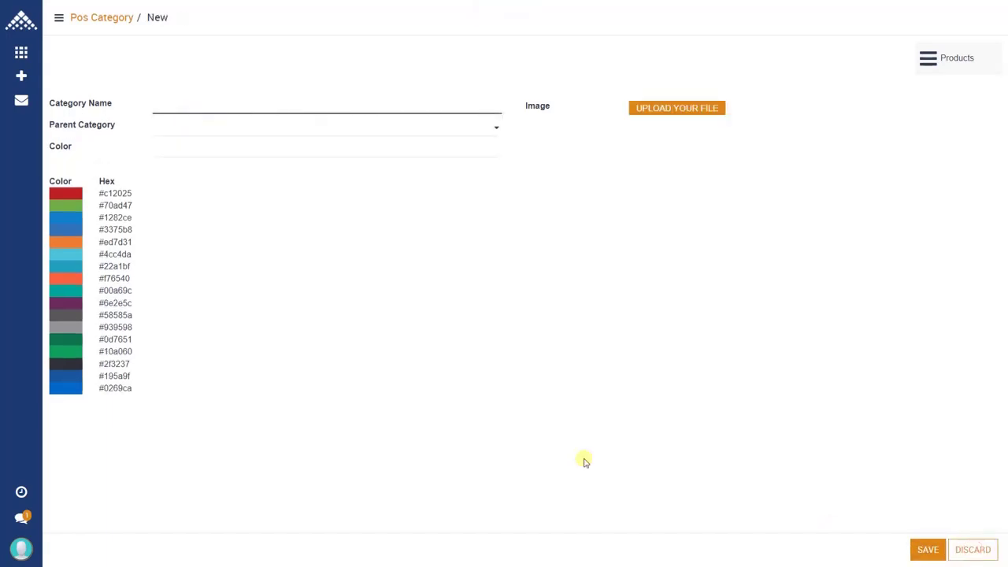
left_click(87, 103)
type("Co")
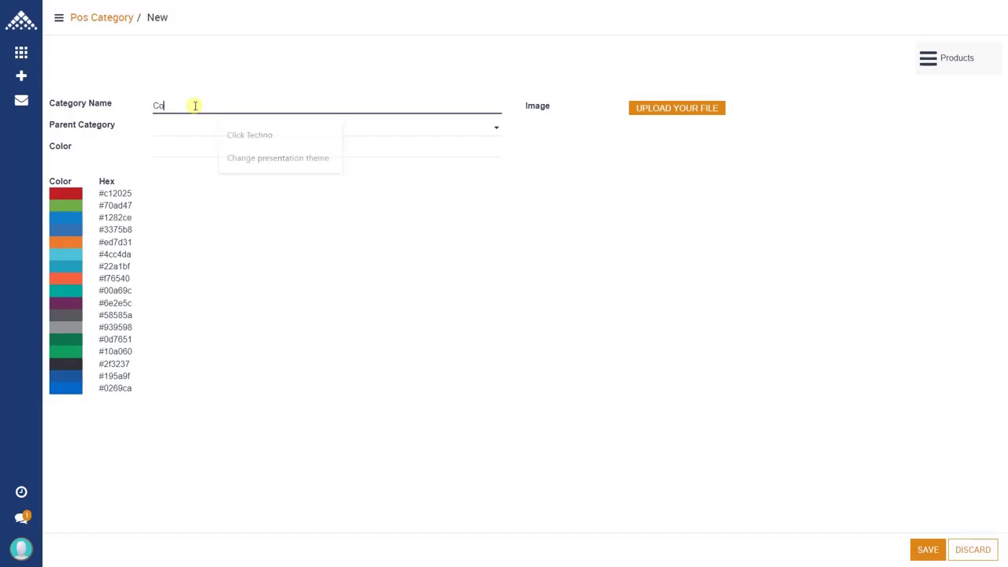
type("ffee")
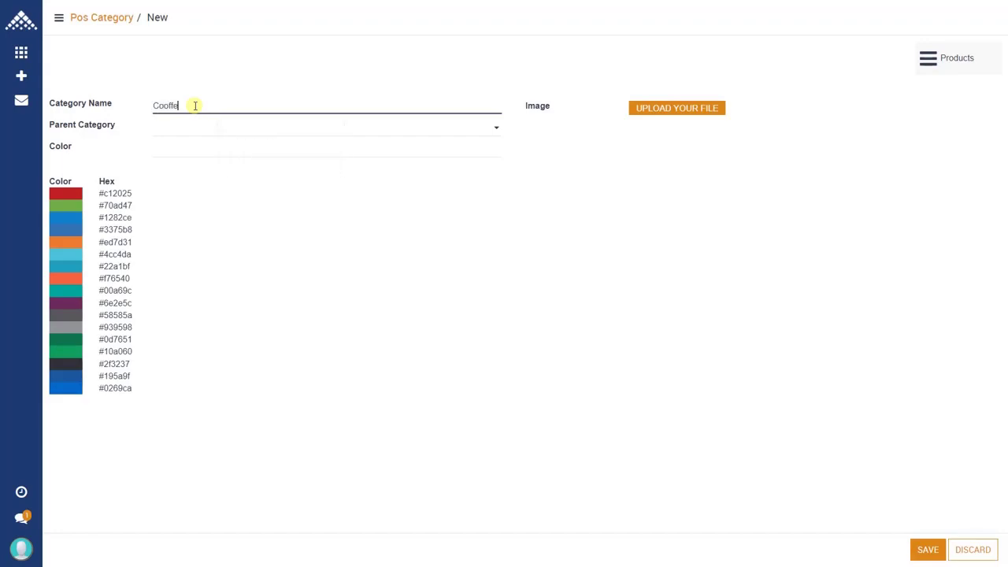
key("BackSpace")
key("BackSpace")
type("ffee")
Step: Assign Beverages as the Coffee category's parent, set its color to the copied #22a1bf, and save it
left_click(218, 130)
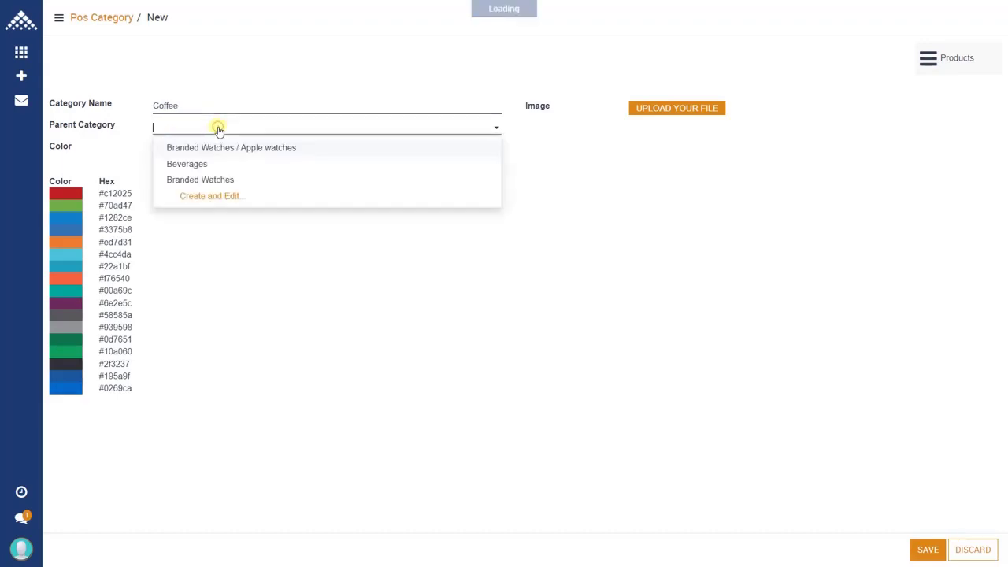
left_click(214, 164)
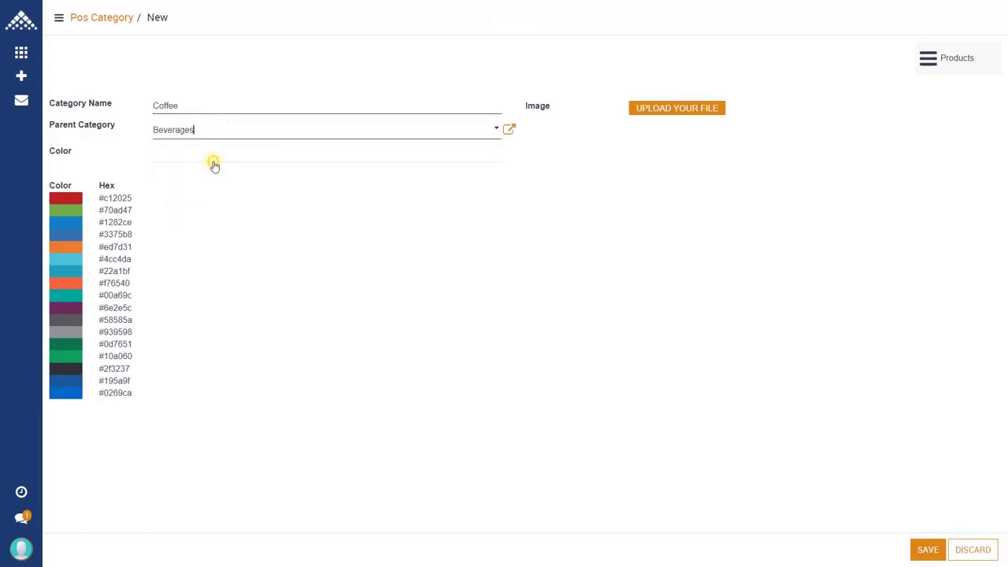
left_click(202, 154)
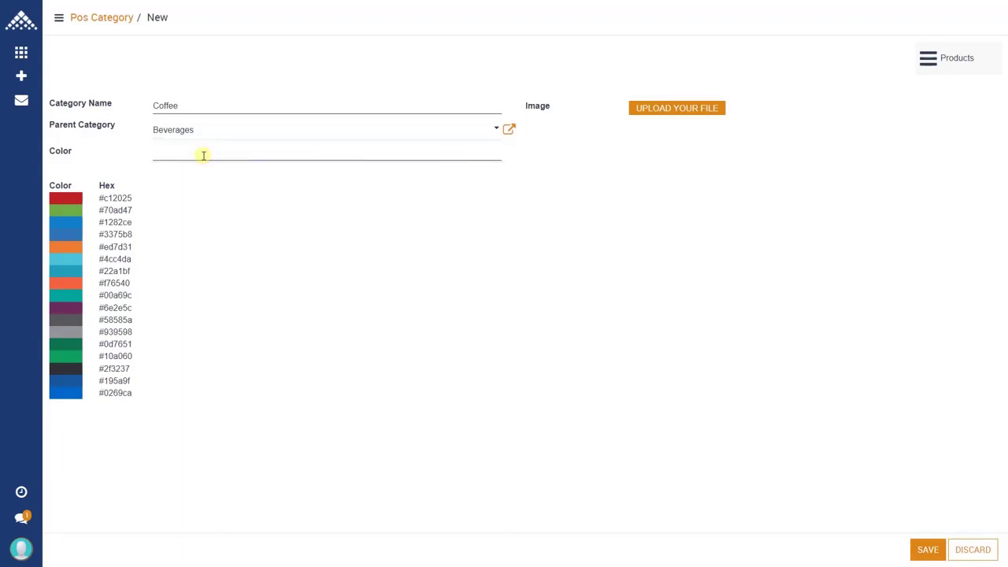
key("ctrl+v")
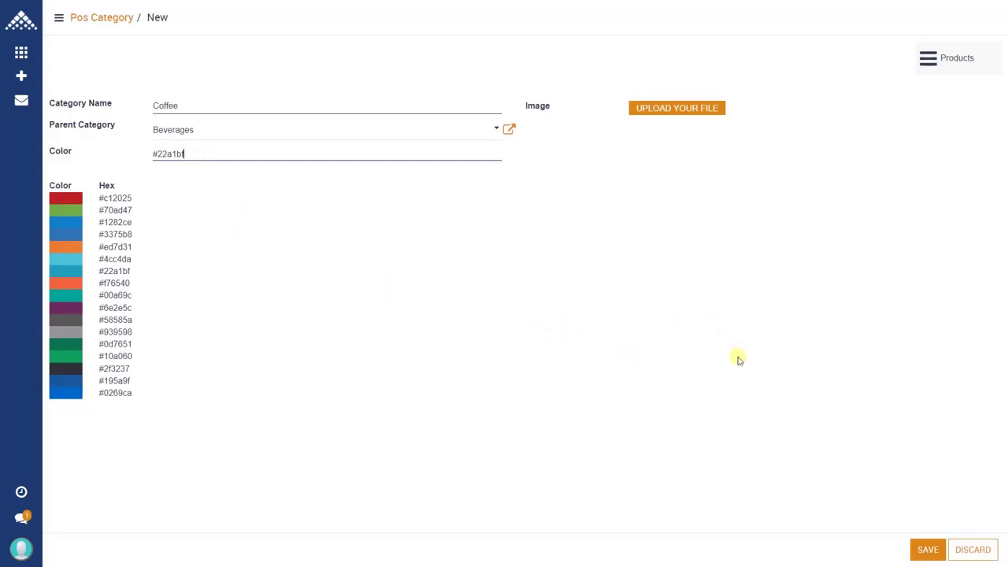
left_click(940, 555)
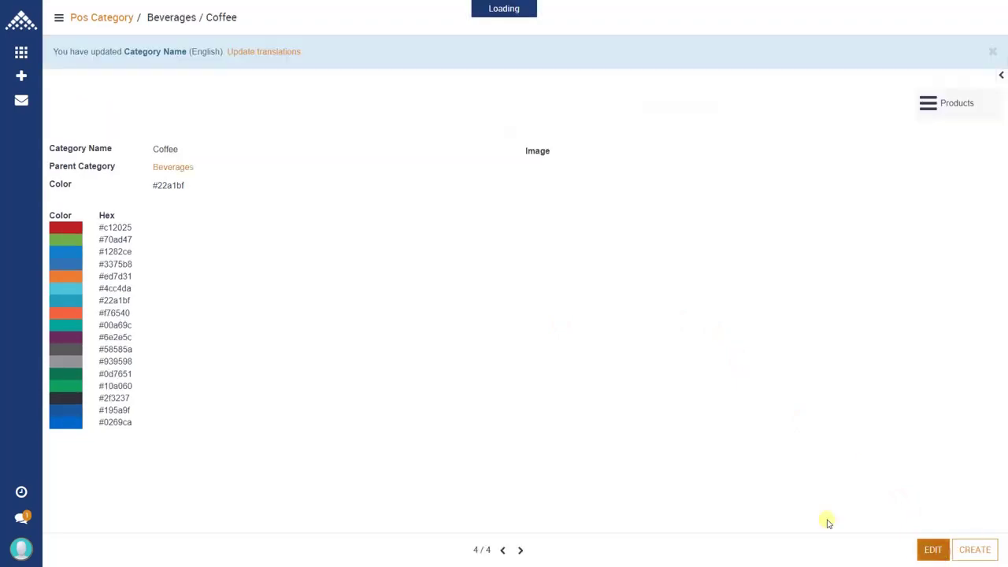
double_click(195, 154)
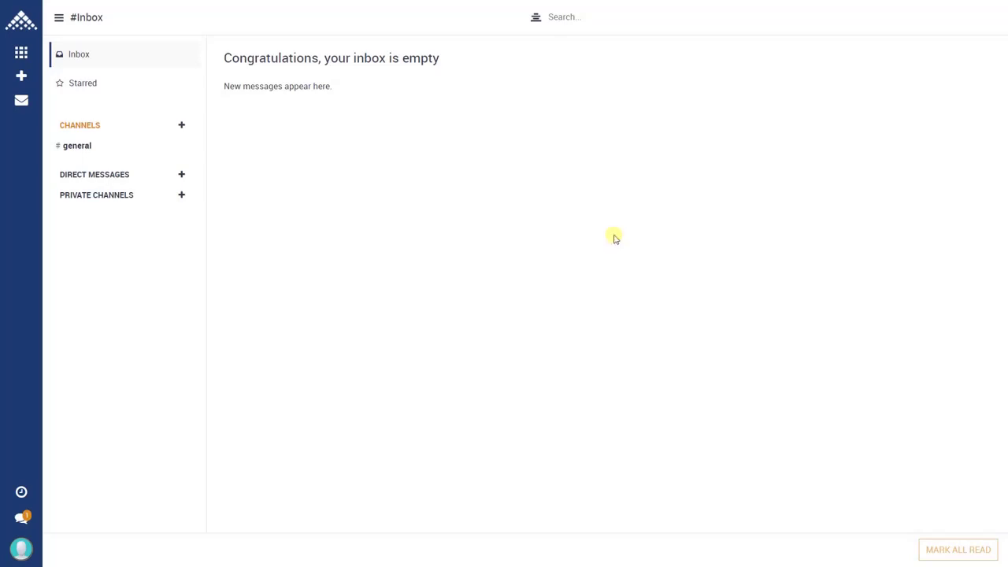
Step: Open the Retail module's Products list and search the products for Coffee
left_click(22, 52)
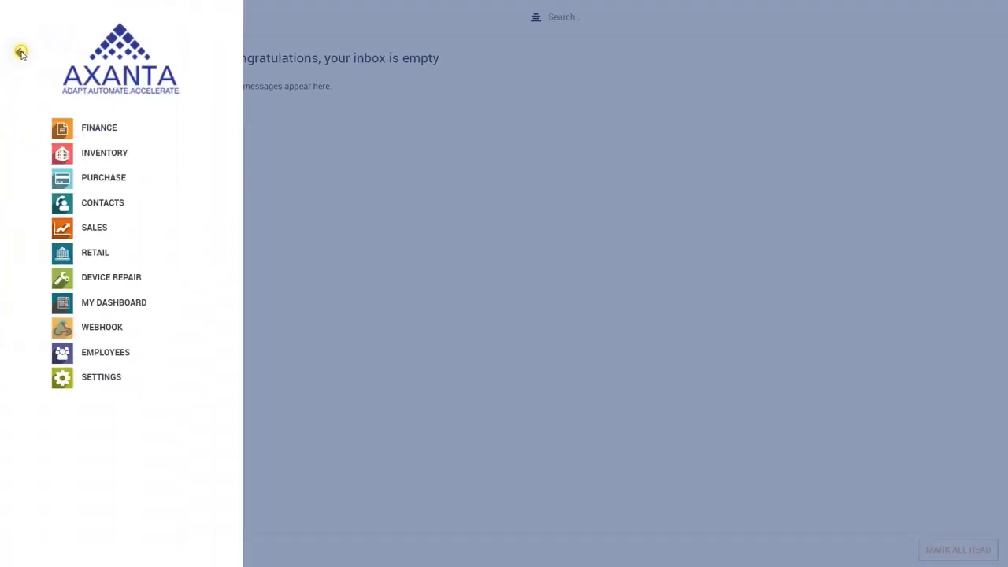
left_click(120, 259)
left_click(24, 81)
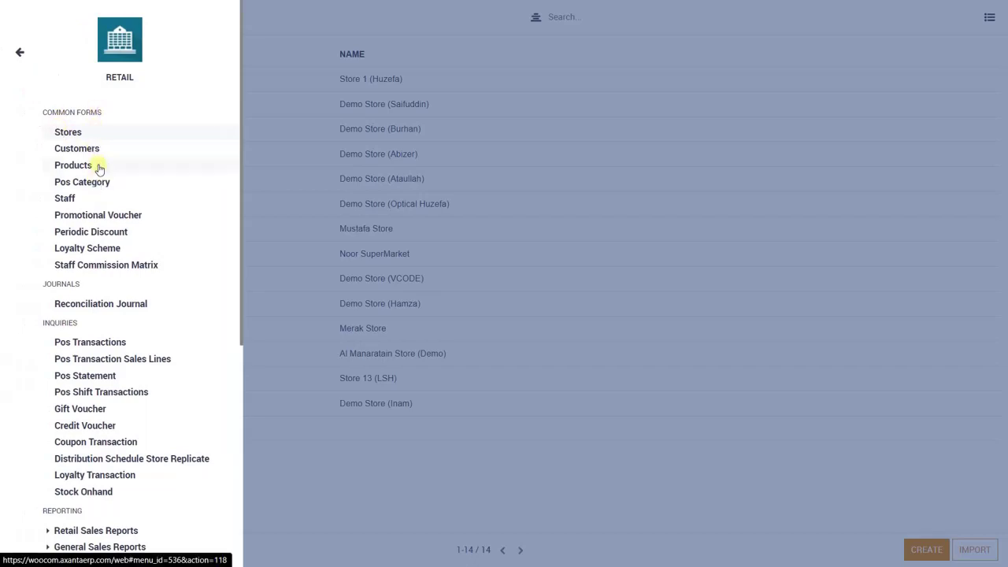
left_click(73, 165)
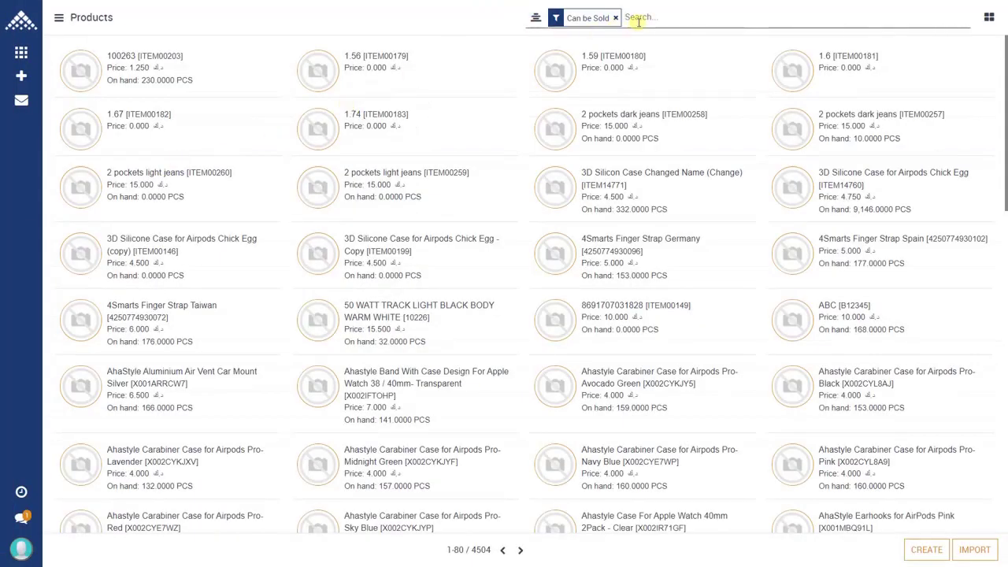
type("Coffee")
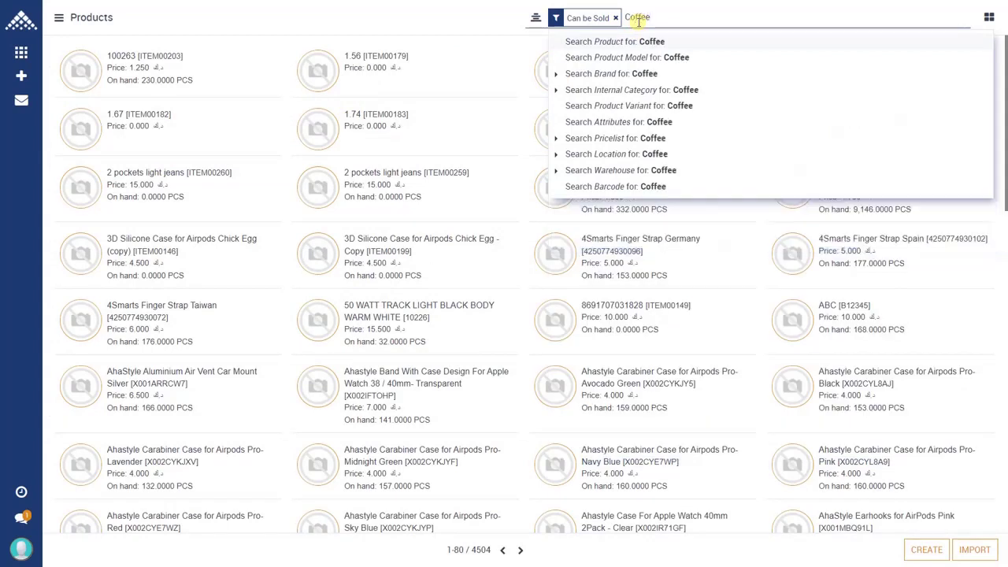
key("Return")
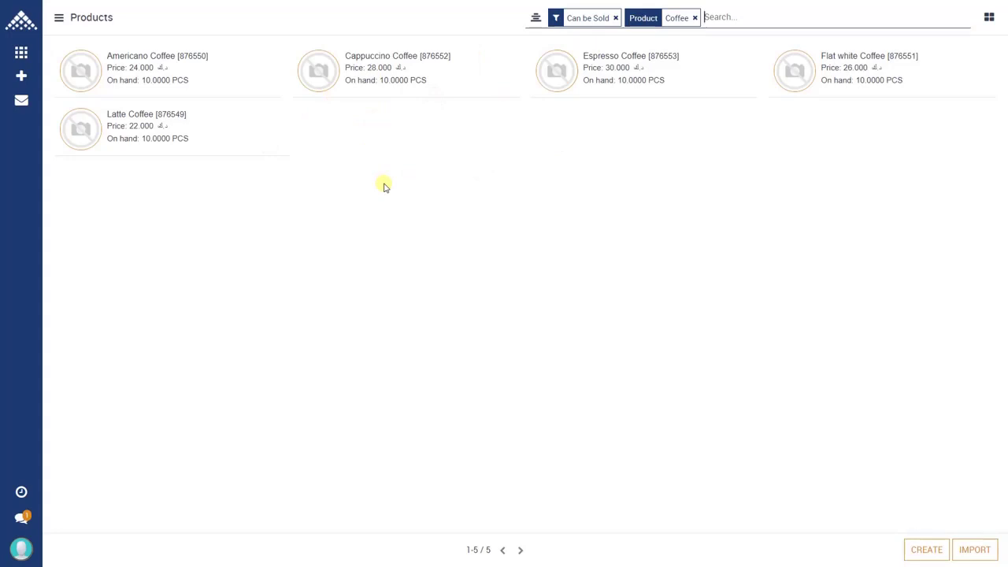
Step: Open the Americano Coffee product for editing and expand its Retail Setup section
left_click(197, 74)
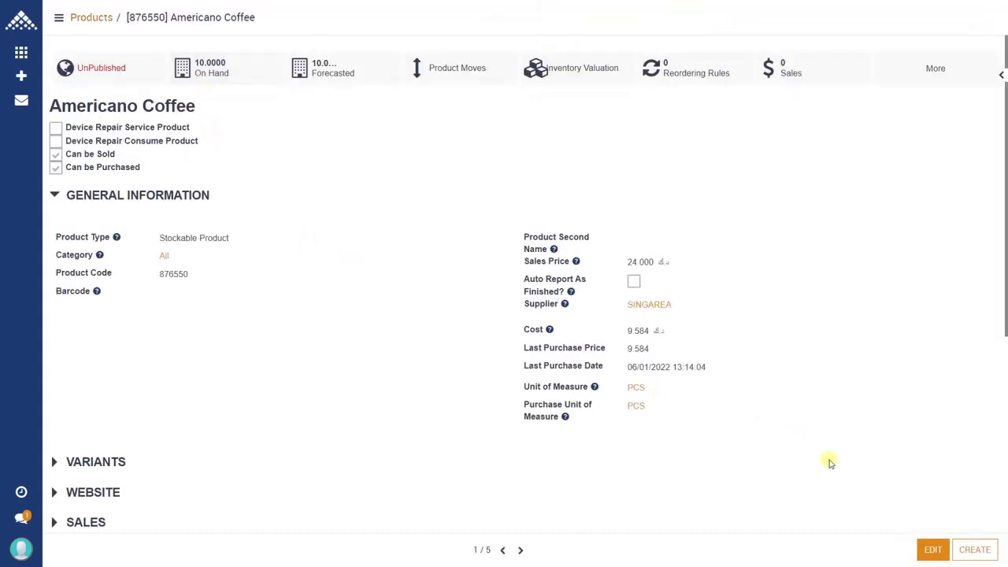
left_click(931, 550)
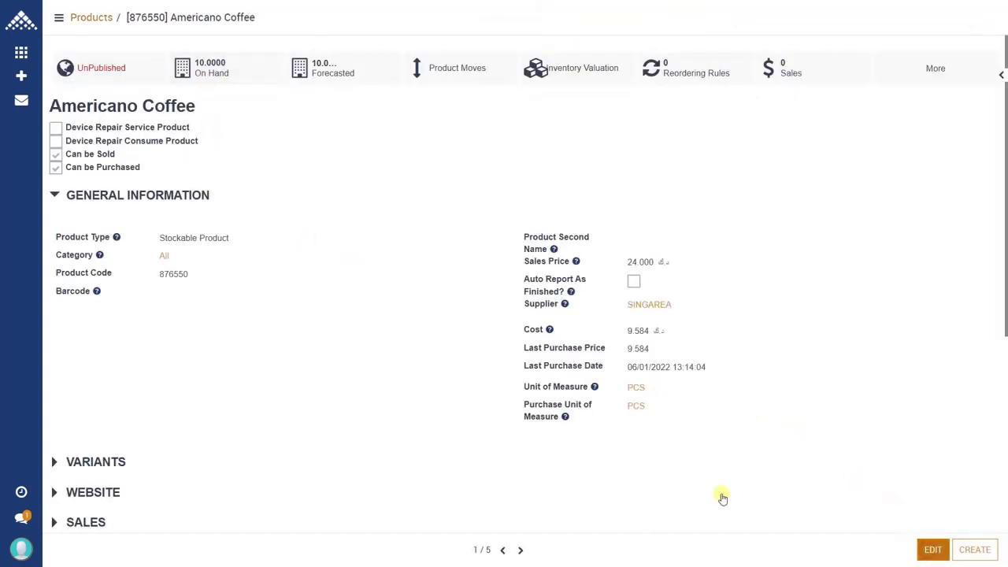
scroll(333, 315, "down", 5)
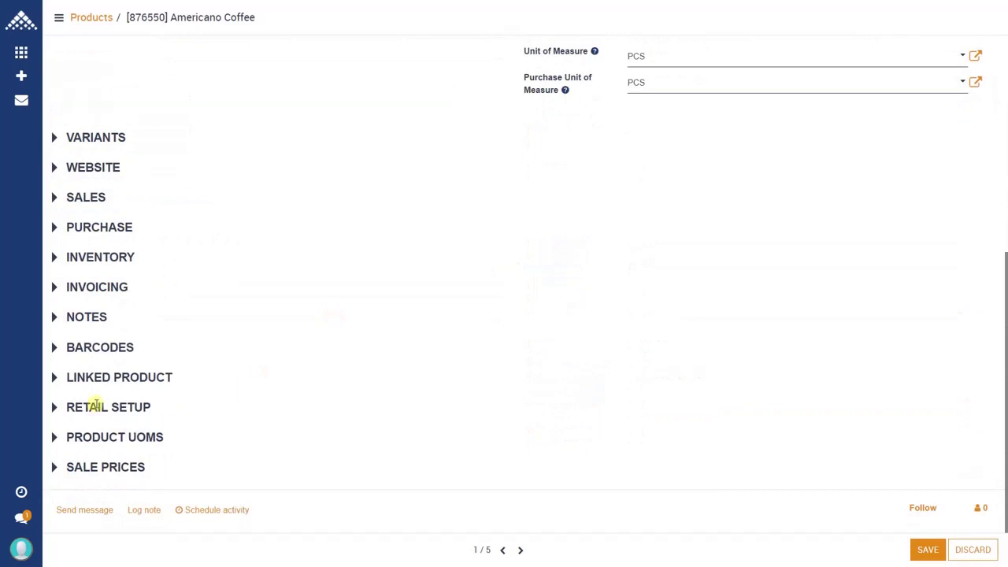
left_click(94, 407)
scroll(241, 407, "down", 3)
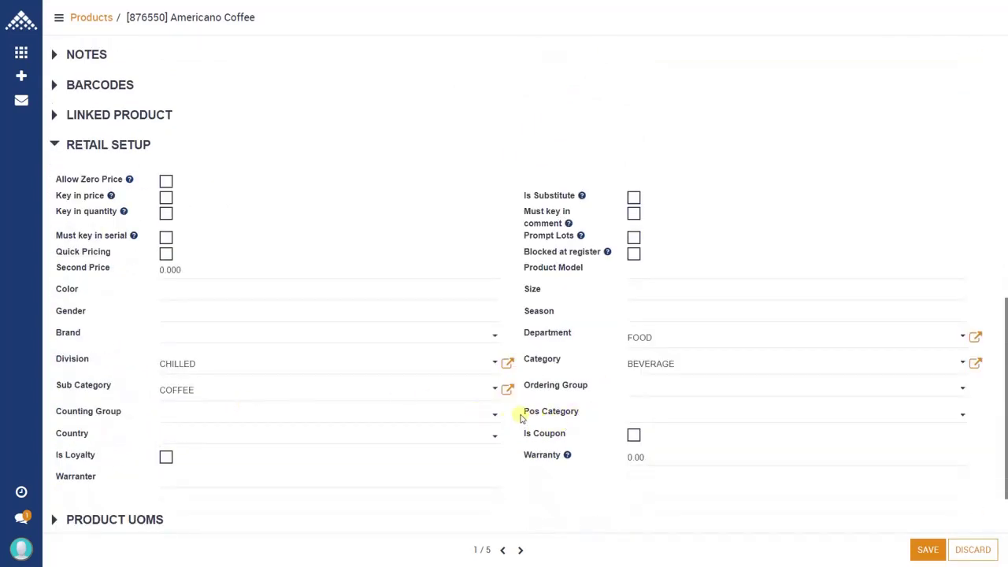
Step: Set the product's Pos Category to Beverages / Coffee and save the product
left_click(646, 414)
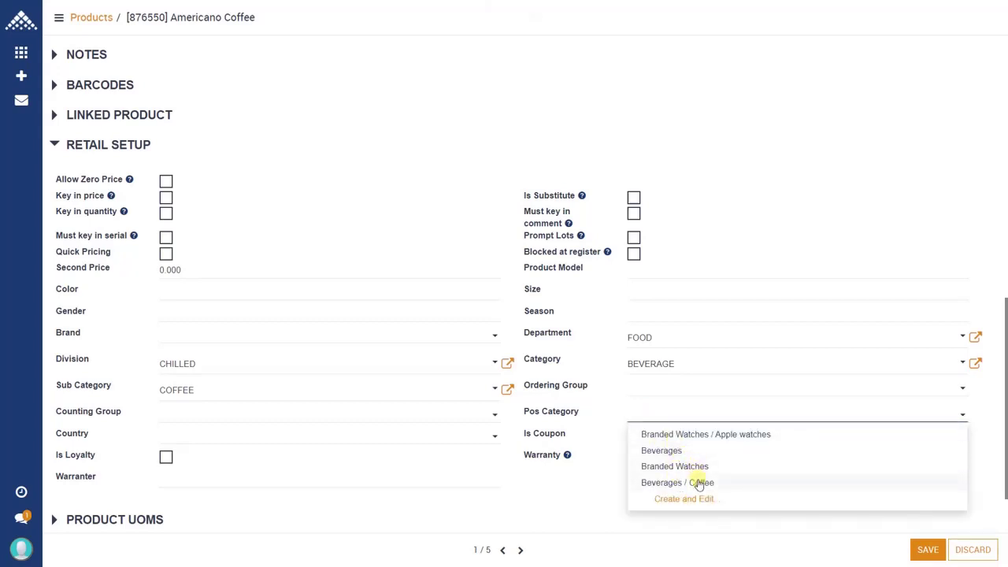
left_click(698, 486)
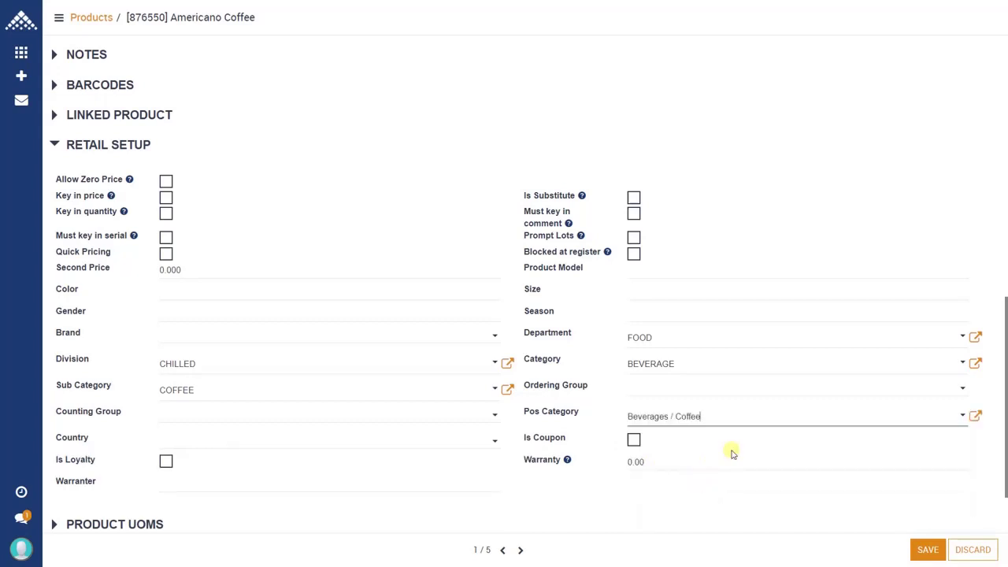
left_click(914, 549)
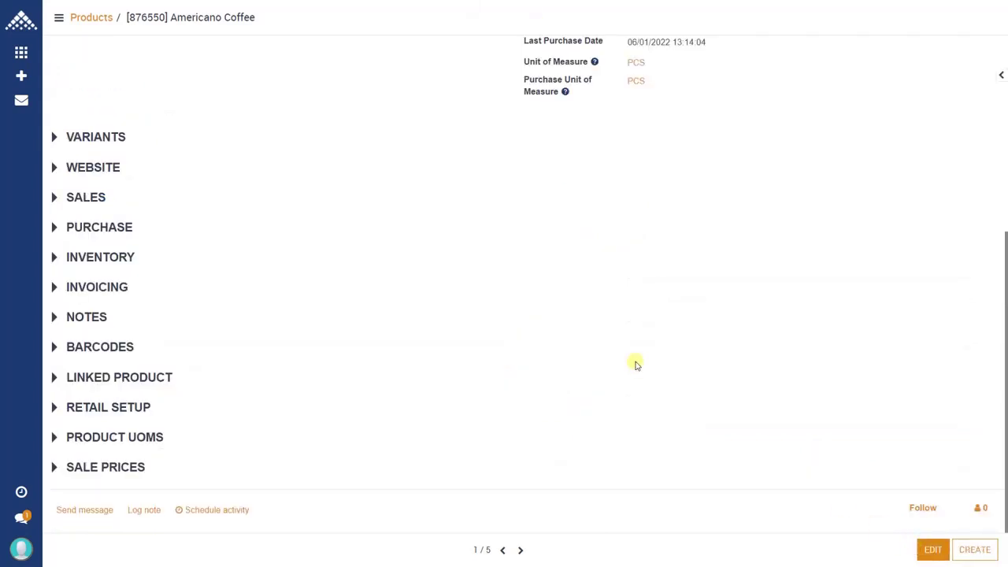
scroll(636, 364, "up", 3)
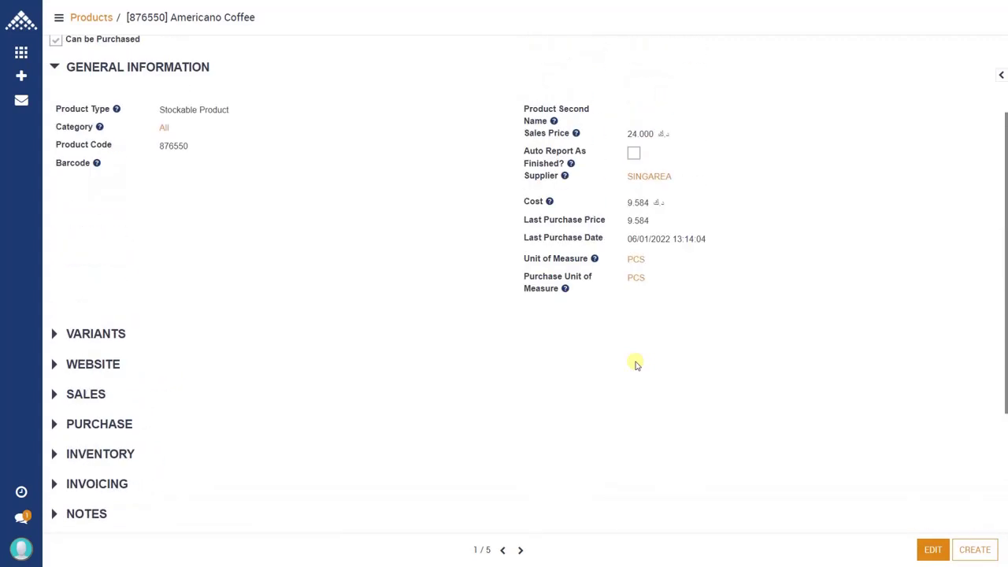
scroll(462, 297, "up", 2)
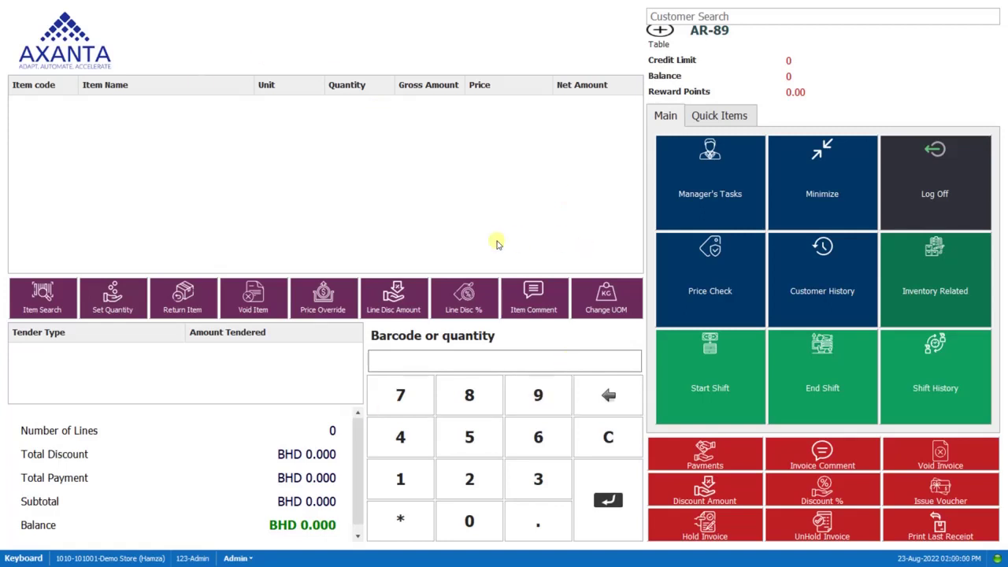
Step: Switch to the Axanta POS application and import cloud data by running the Items job as an Incremental synchronization
left_click(235, 557)
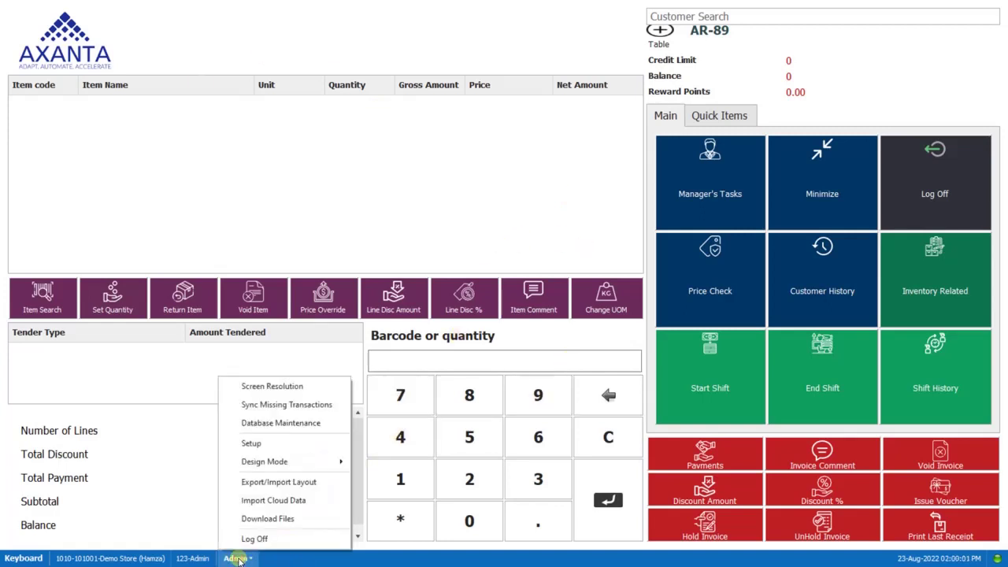
left_click(269, 502)
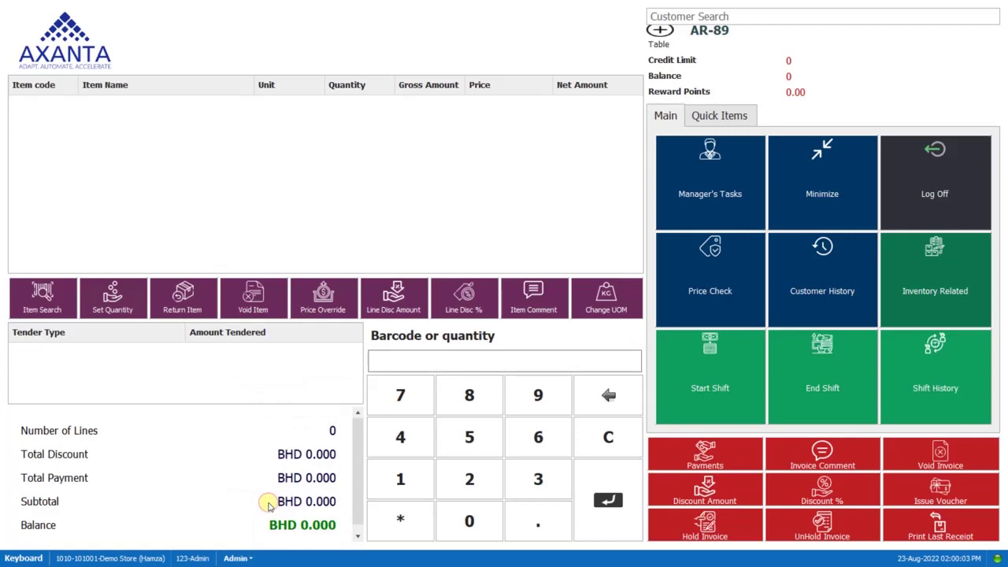
left_click(469, 260)
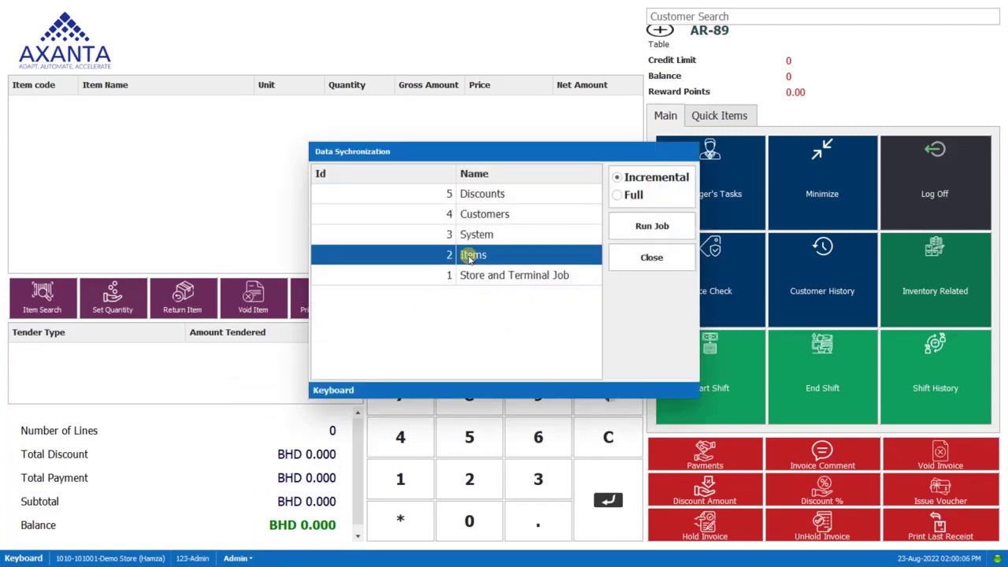
left_click(652, 228)
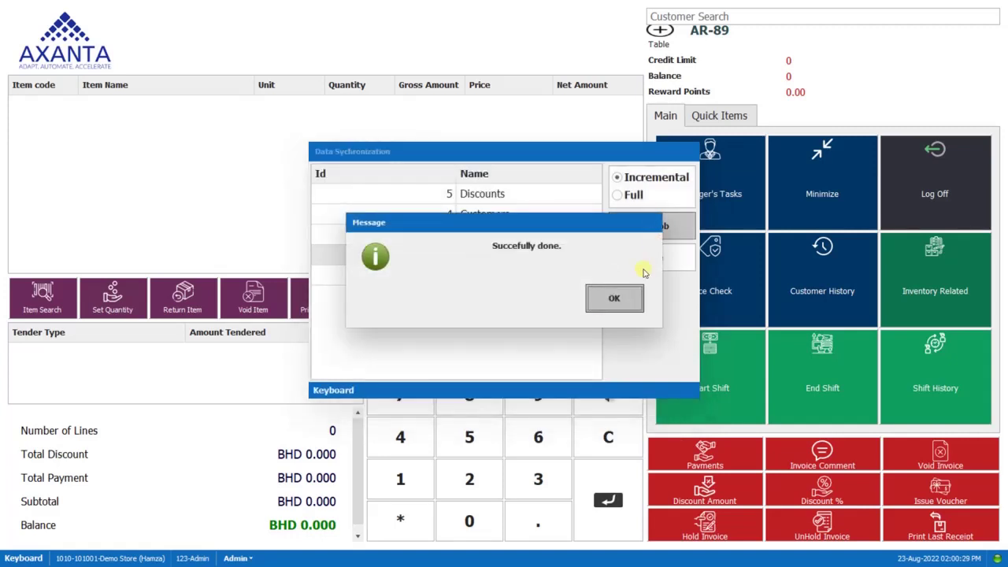
left_click(602, 301)
left_click(647, 262)
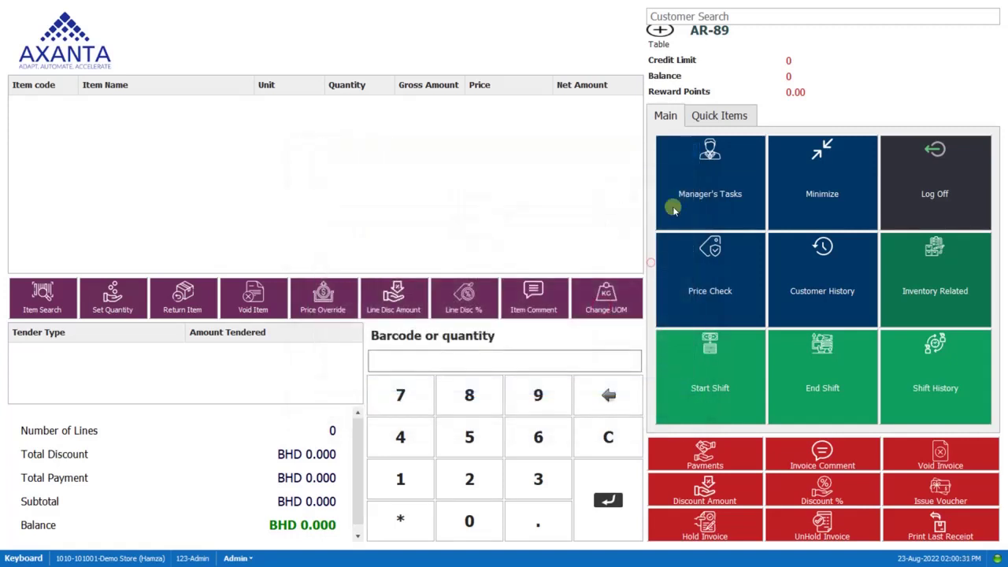
Step: Refresh the POS quick items and open the Coffee subcategory under Beverages
left_click(712, 114)
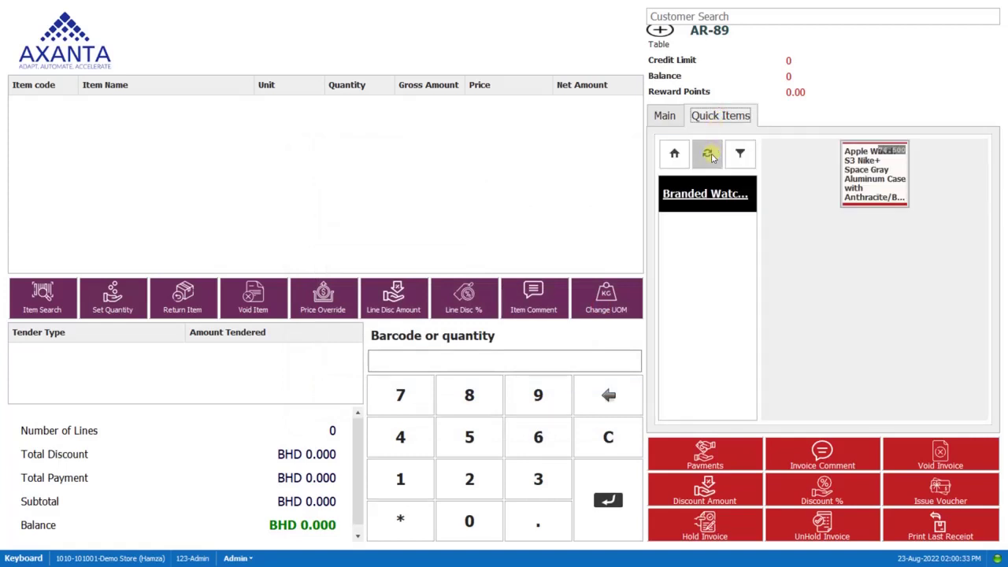
left_click(712, 153)
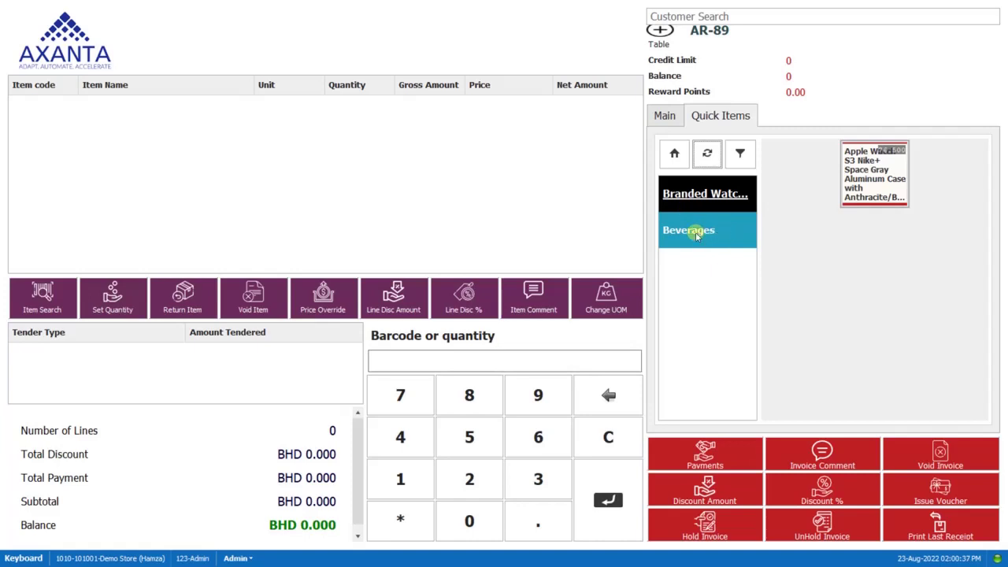
left_click(699, 232)
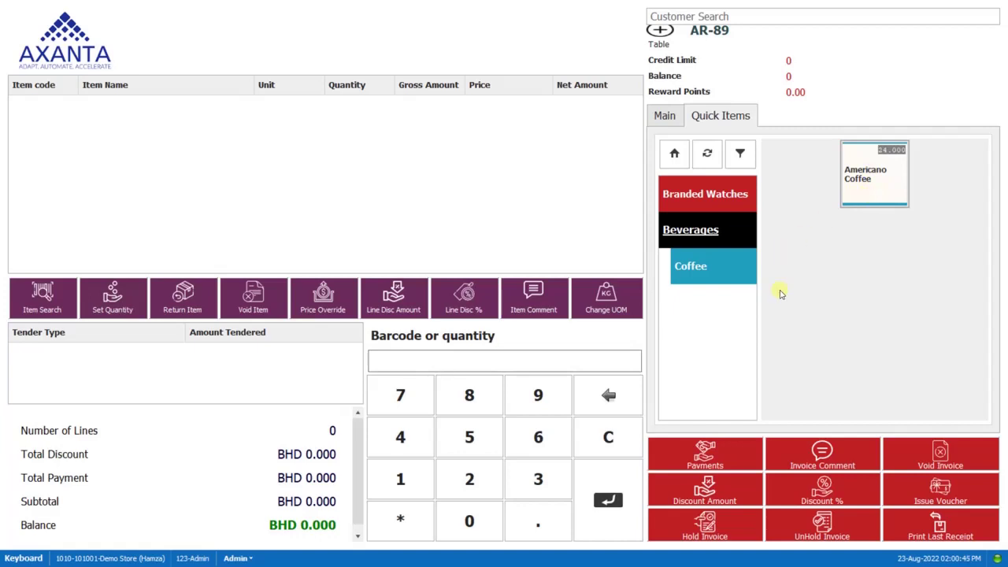
left_click(725, 271)
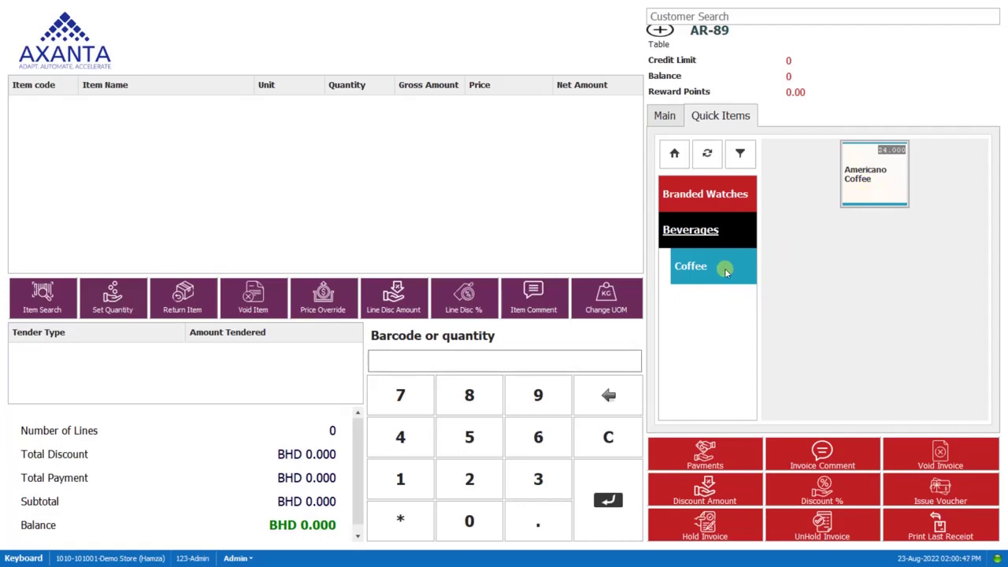